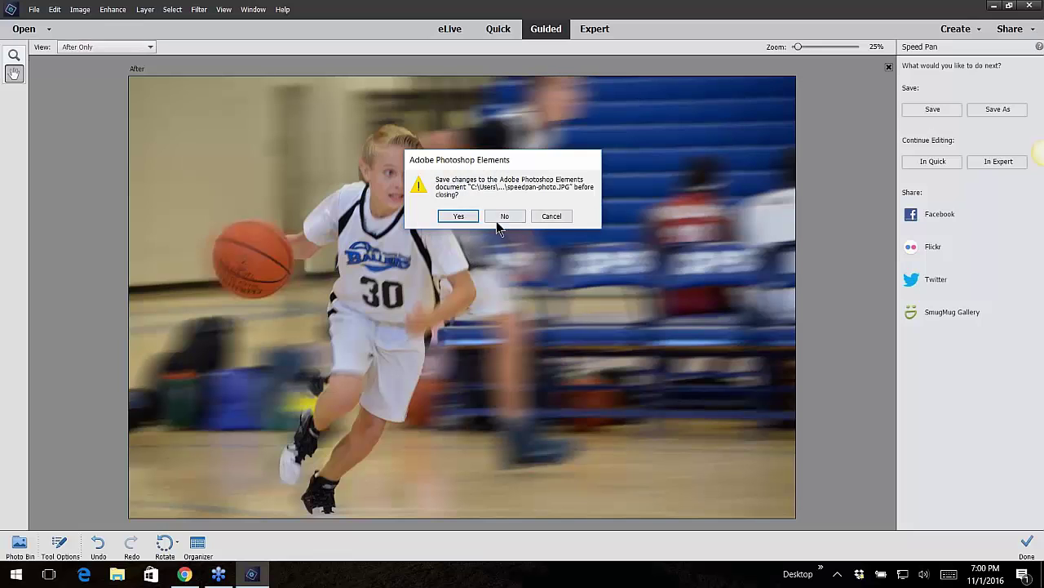
- Close the speed pan photo without saving and show Guided mode's Special Edits category
click(505, 215)
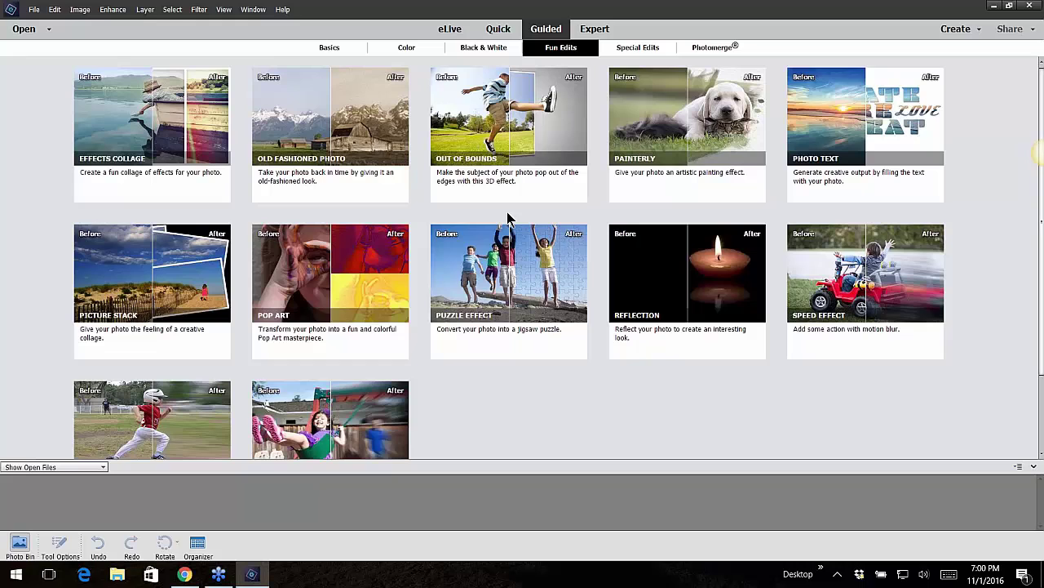
click(648, 49)
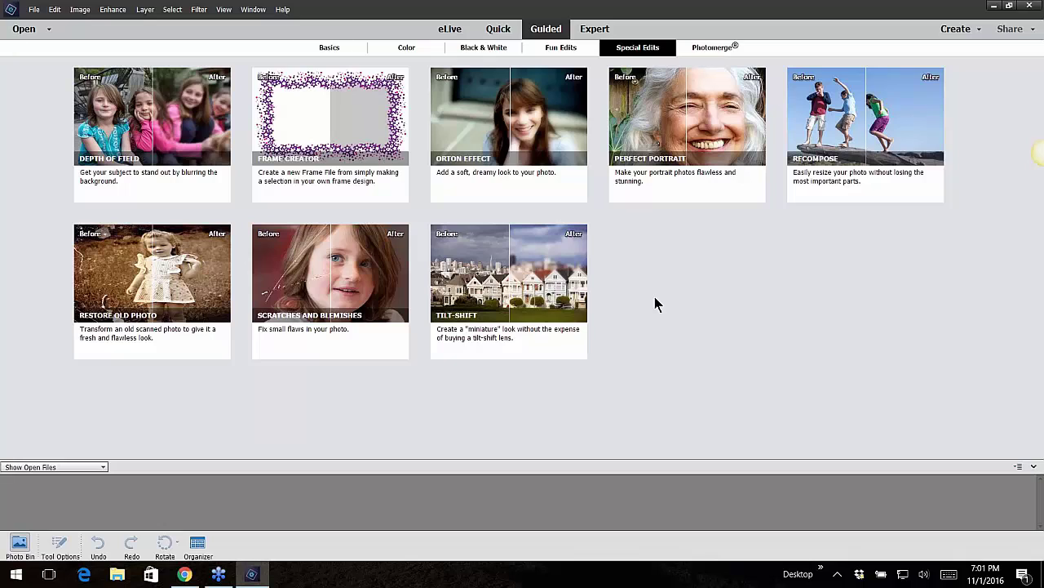
- In Expert mode, open the layered frame.tif from the 05guided-specialedits-framecreator folder
click(594, 30)
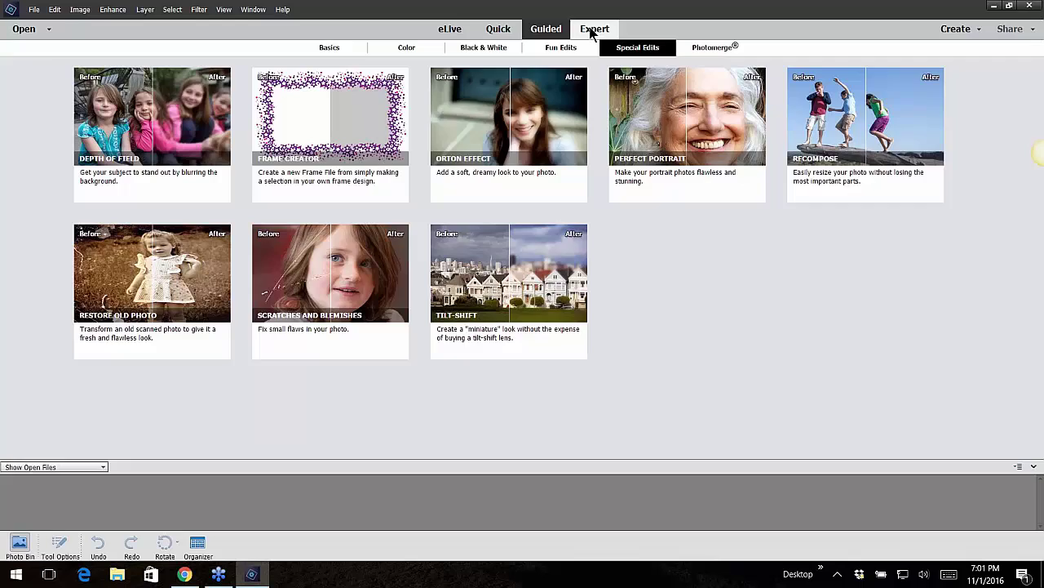
click(34, 9)
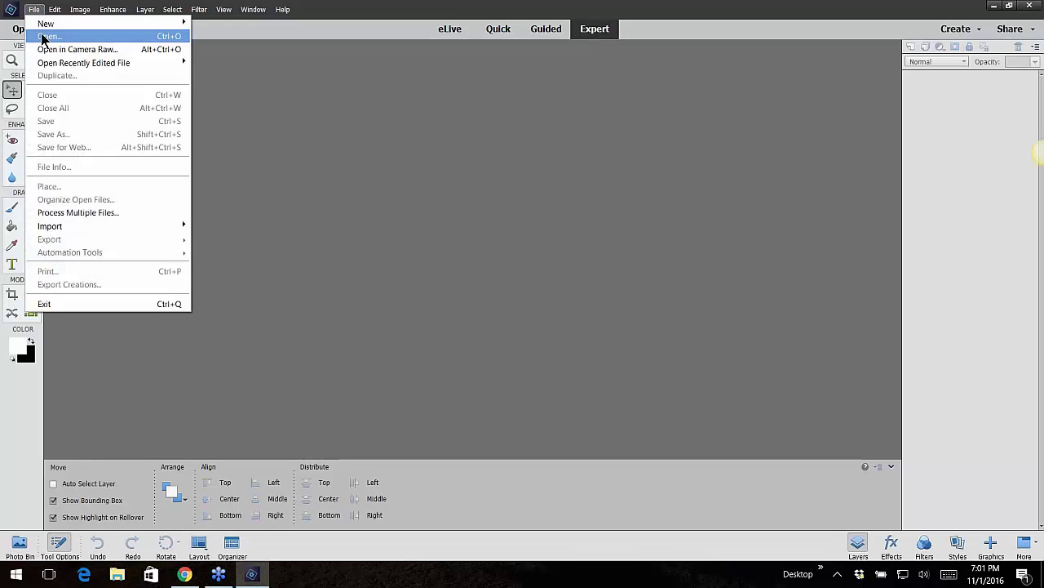
click(49, 36)
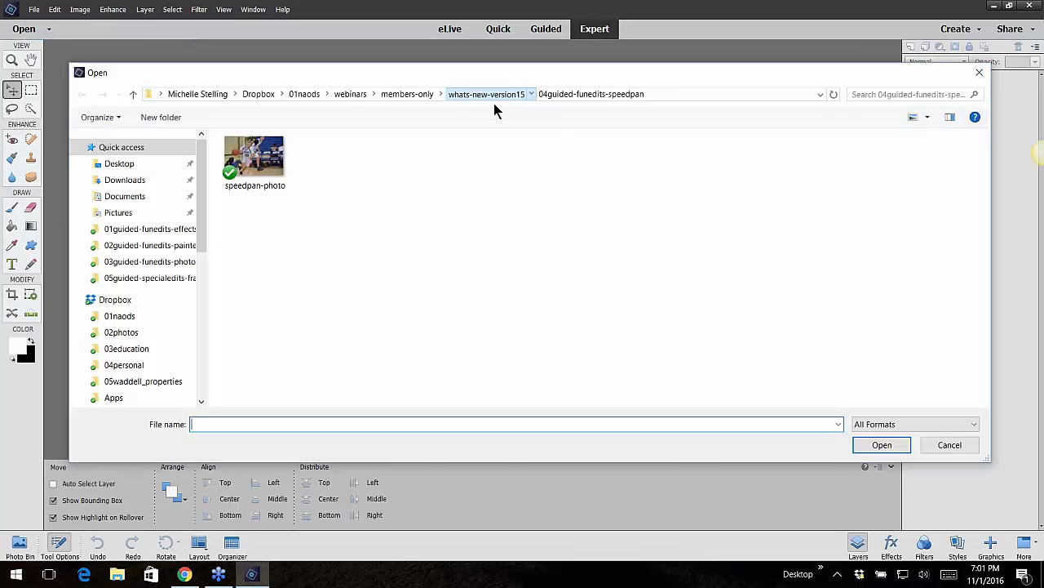
click(493, 99)
double_click(349, 231)
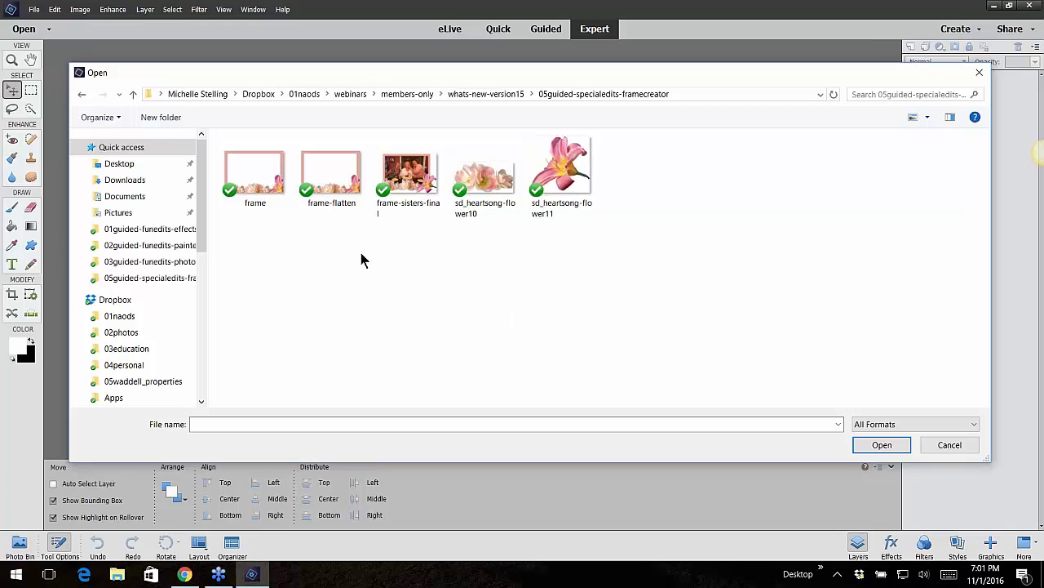
double_click(255, 175)
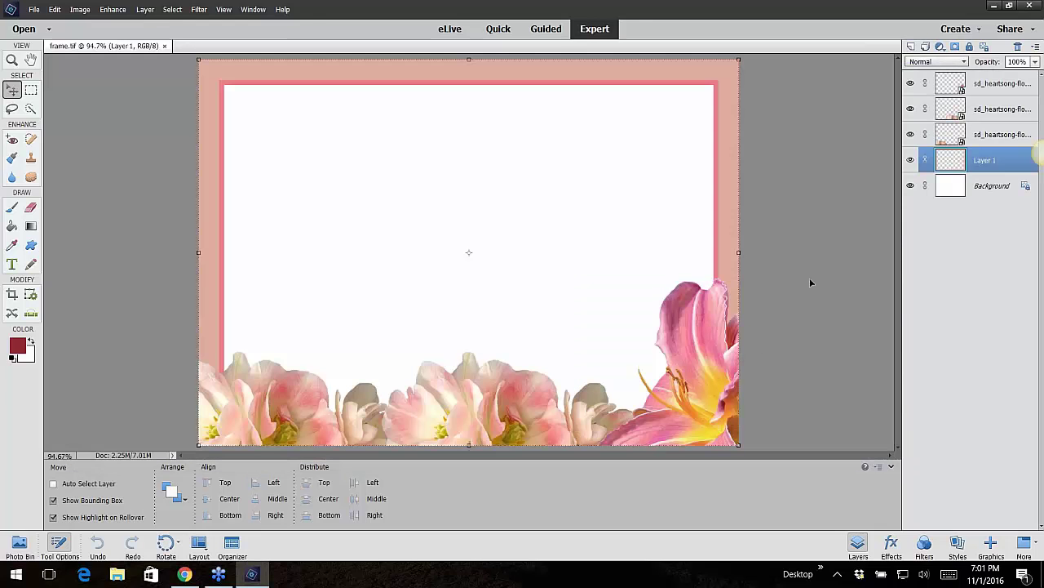
key(alt+bracketleft)
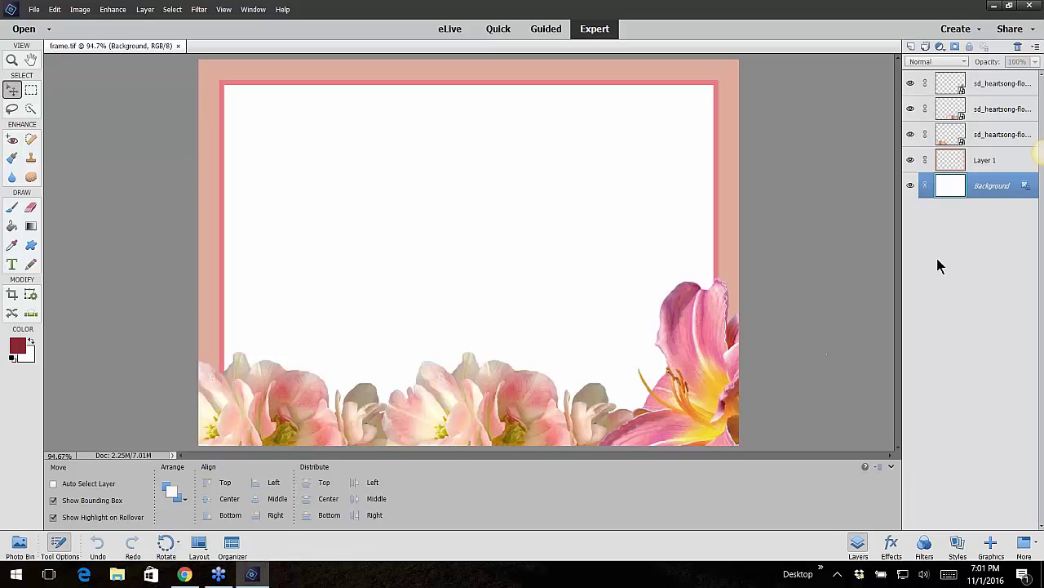
click(911, 134)
click(912, 135)
click(911, 110)
click(911, 109)
click(911, 84)
click(910, 84)
click(911, 161)
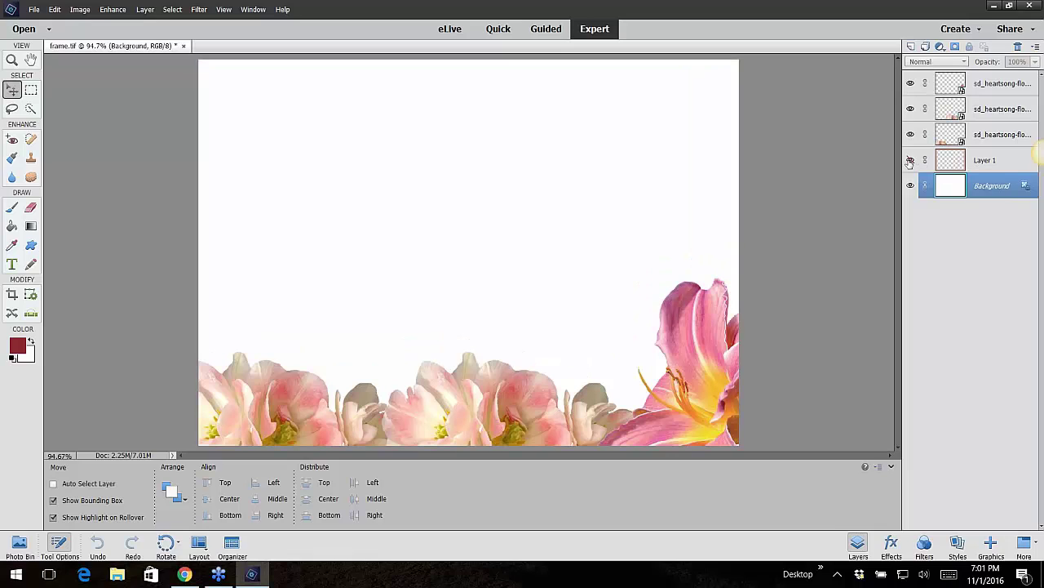
click(911, 161)
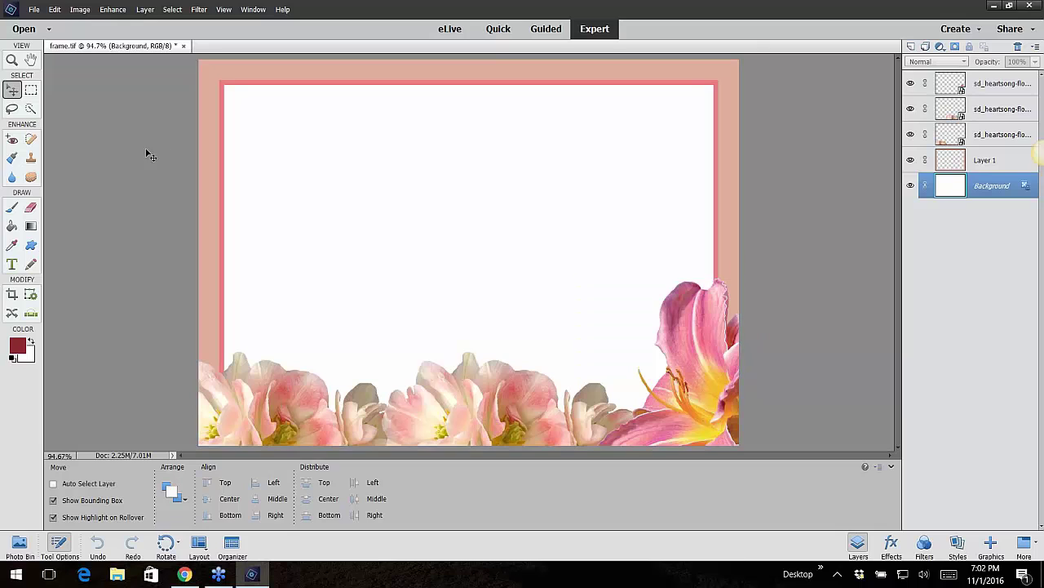
- Save a copy of the frame as a JPEG at Maximum quality
click(34, 10)
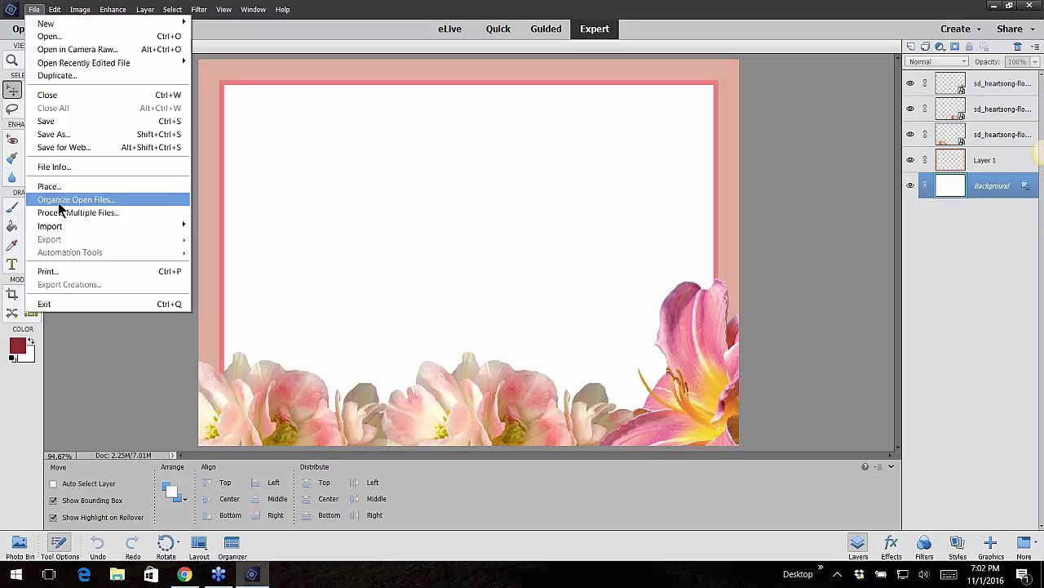
click(53, 134)
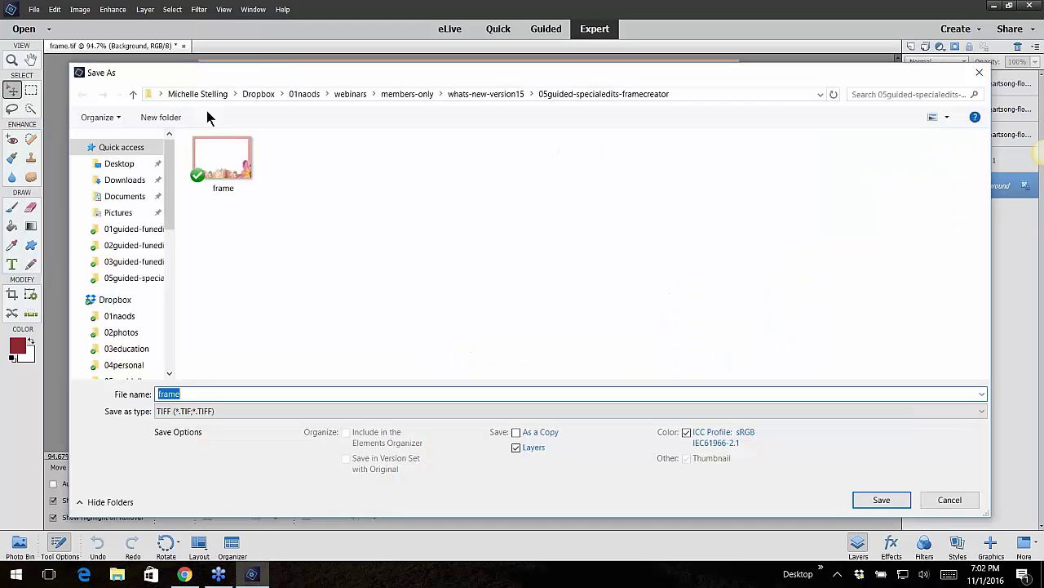
click(228, 410)
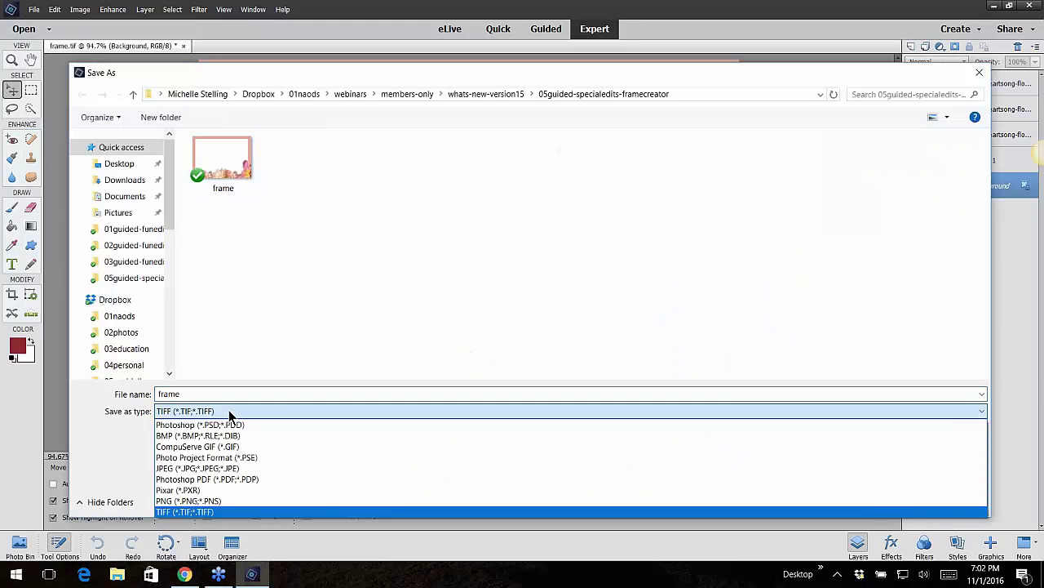
click(233, 470)
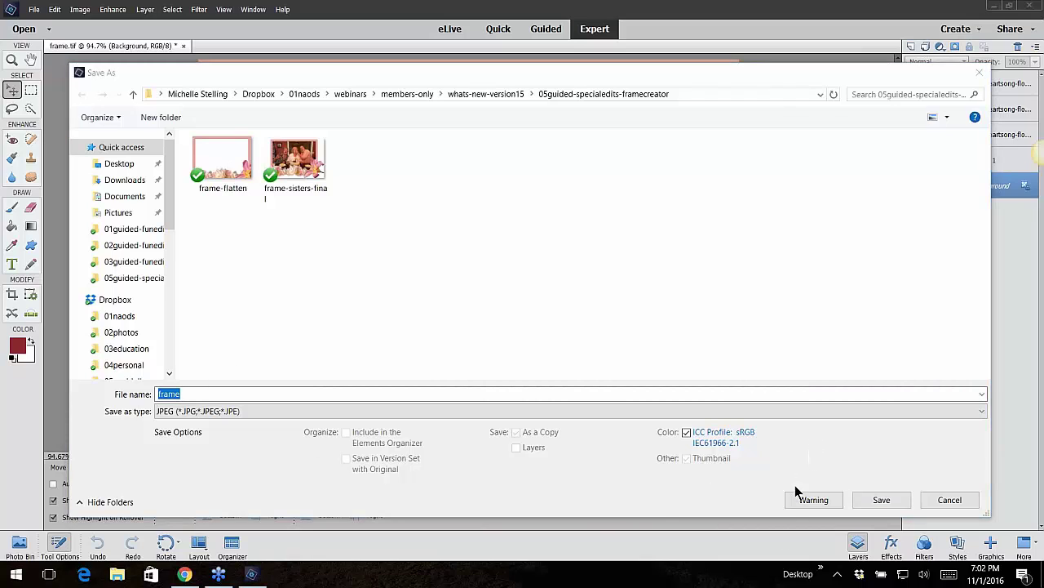
click(881, 500)
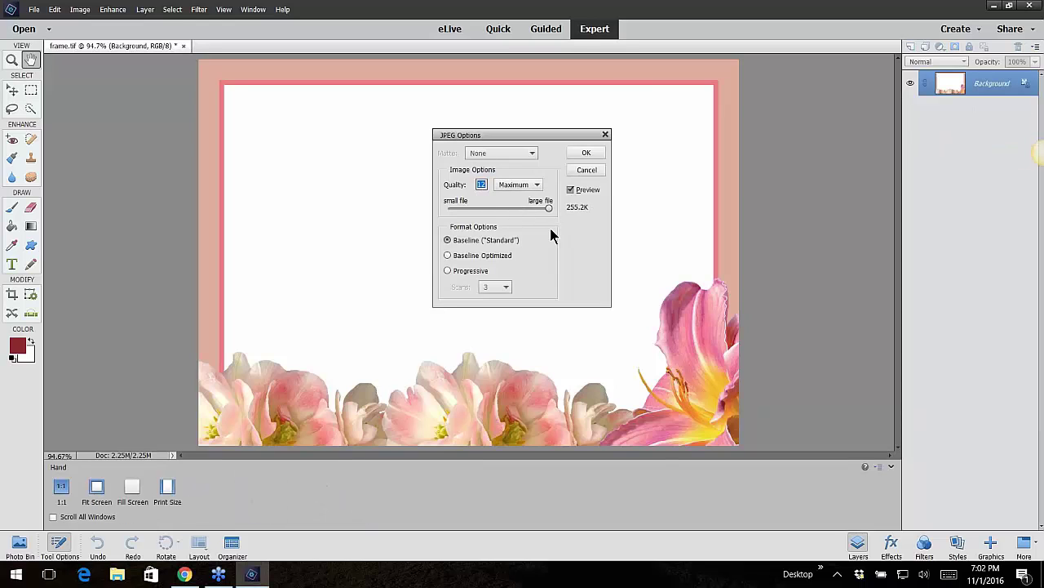
click(584, 155)
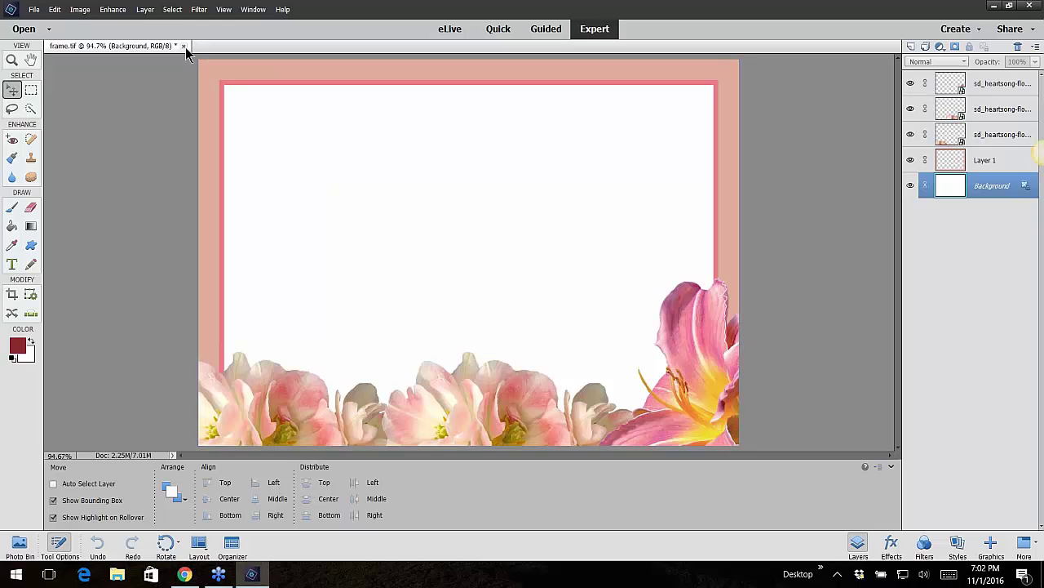
- Close frame.tif without saving, open frame-flatten.jpg, and return to Guided Special Edits
click(183, 46)
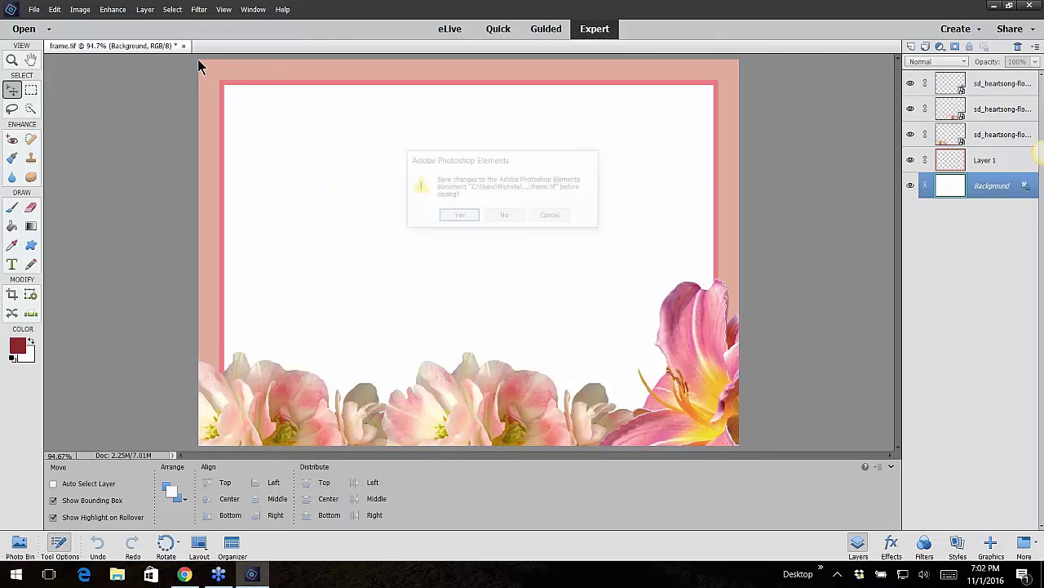
click(504, 214)
click(34, 9)
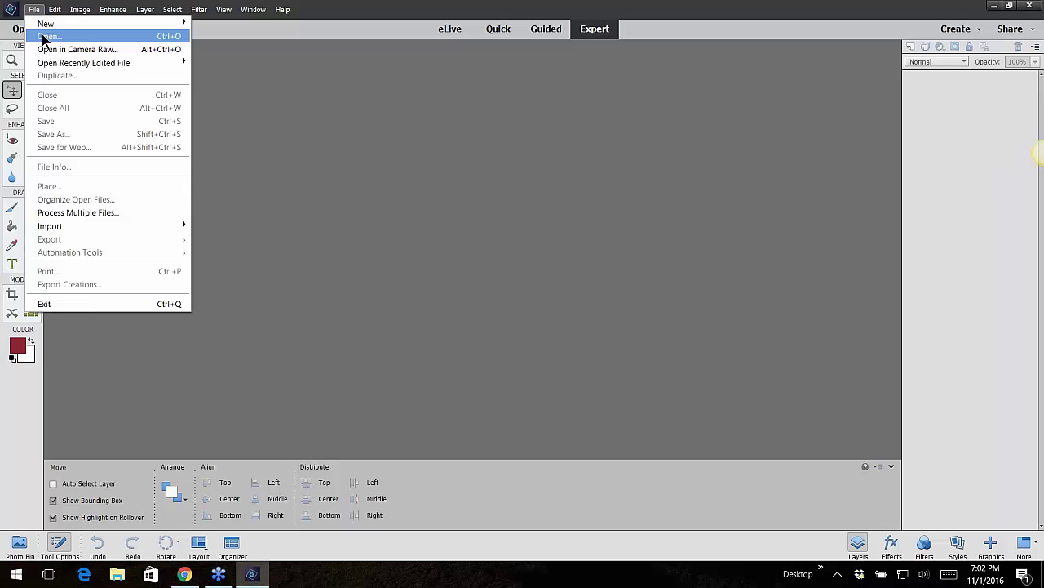
click(46, 36)
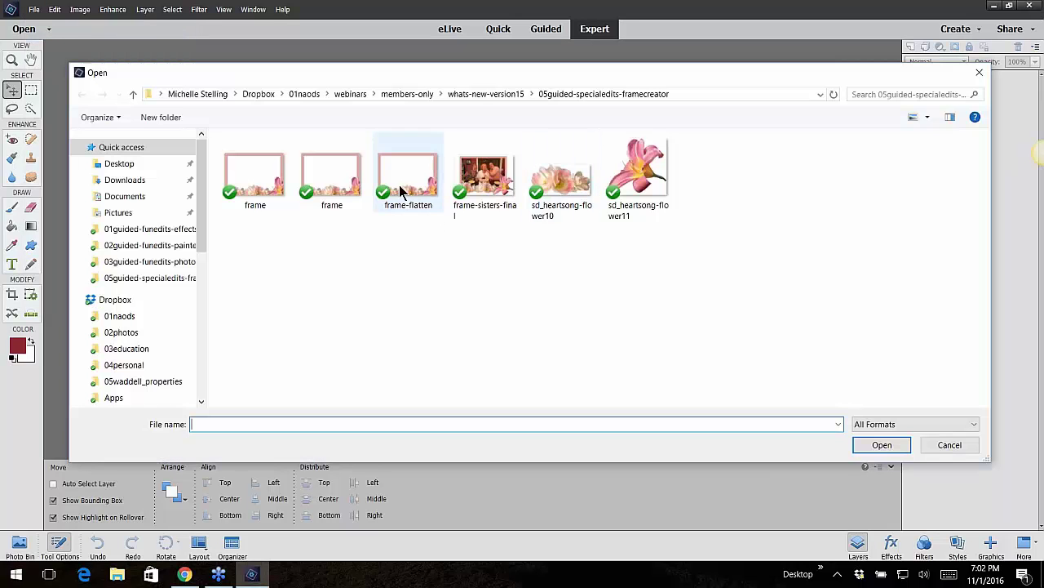
click(404, 188)
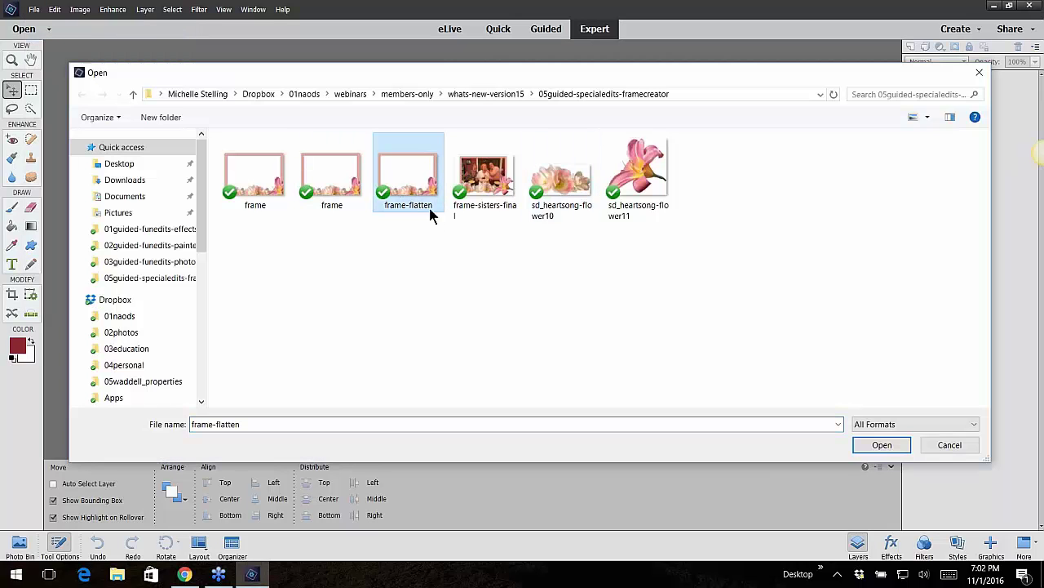
click(878, 445)
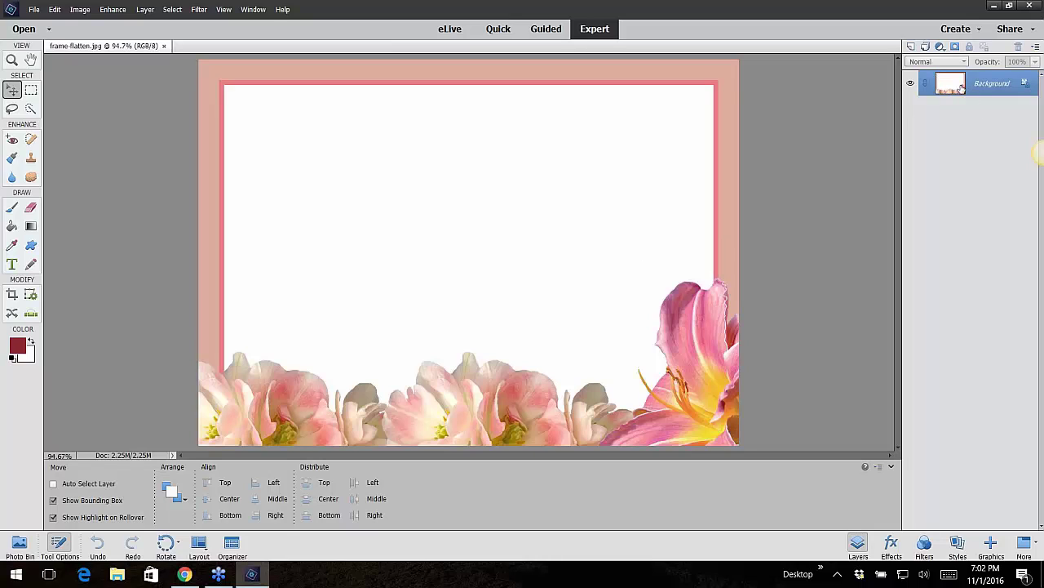
click(553, 32)
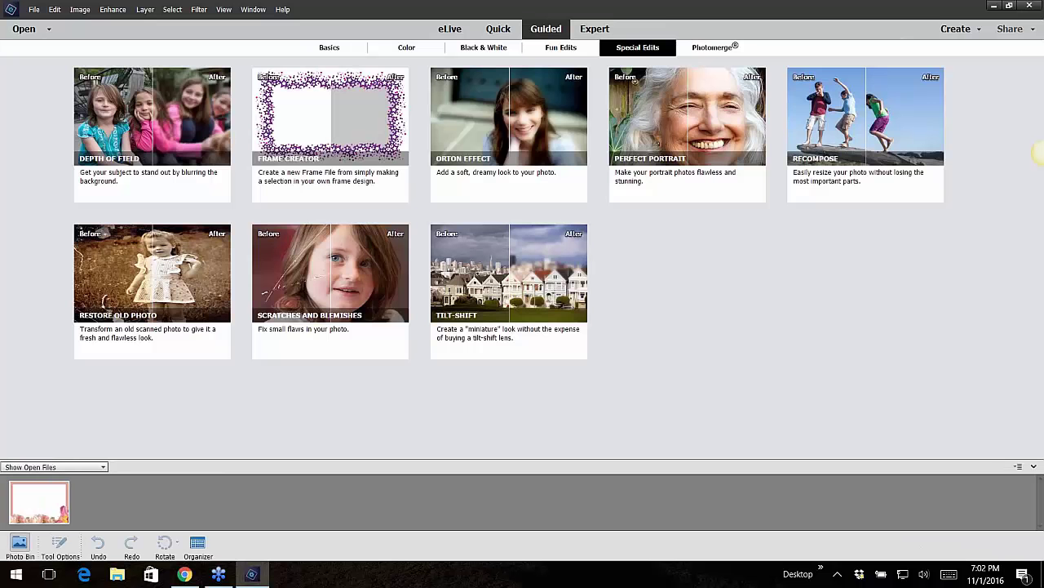
- In Frame Creator, quick-select the frame's white interior up to the flower edges
click(330, 131)
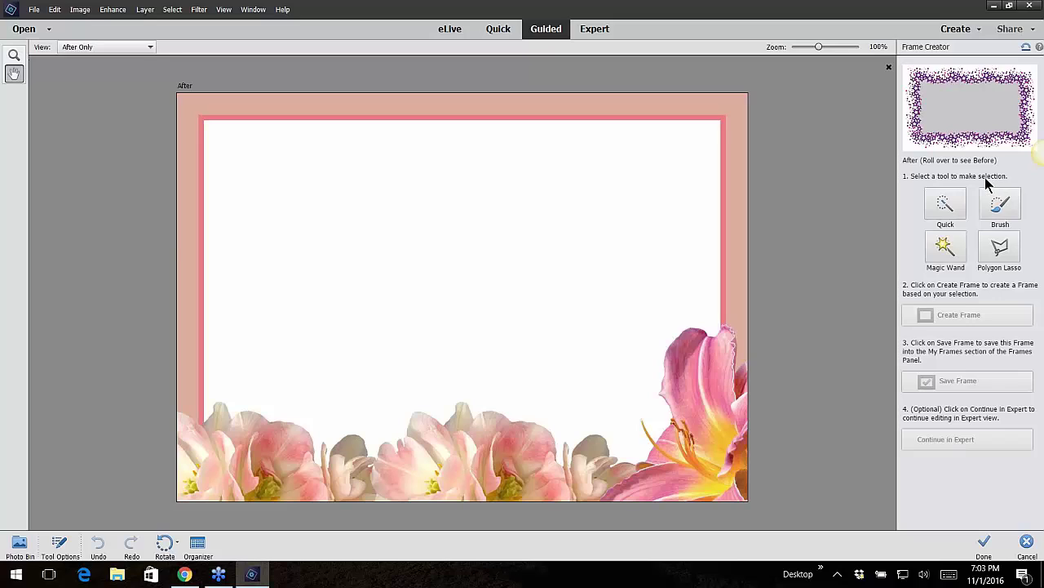
click(945, 211)
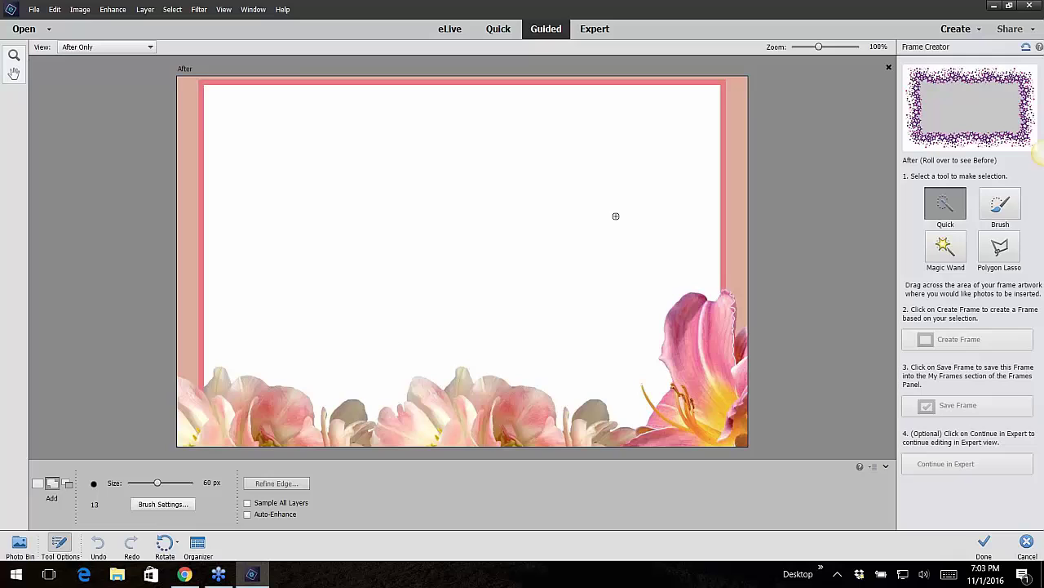
mouse_move(616, 215)
mouse_down()
mouse_move(541, 201)
mouse_move(486, 247)
mouse_move(577, 253)
mouse_move(599, 223)
mouse_move(607, 156)
mouse_up()
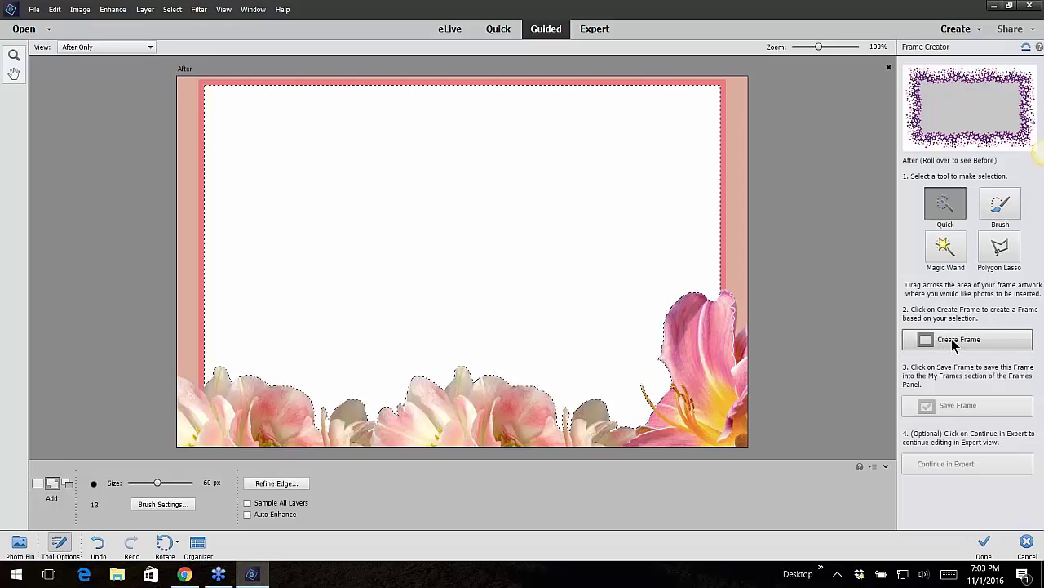
- Create the photo opening, save the frame as 'new-frame', and continue in Expert mode
click(955, 341)
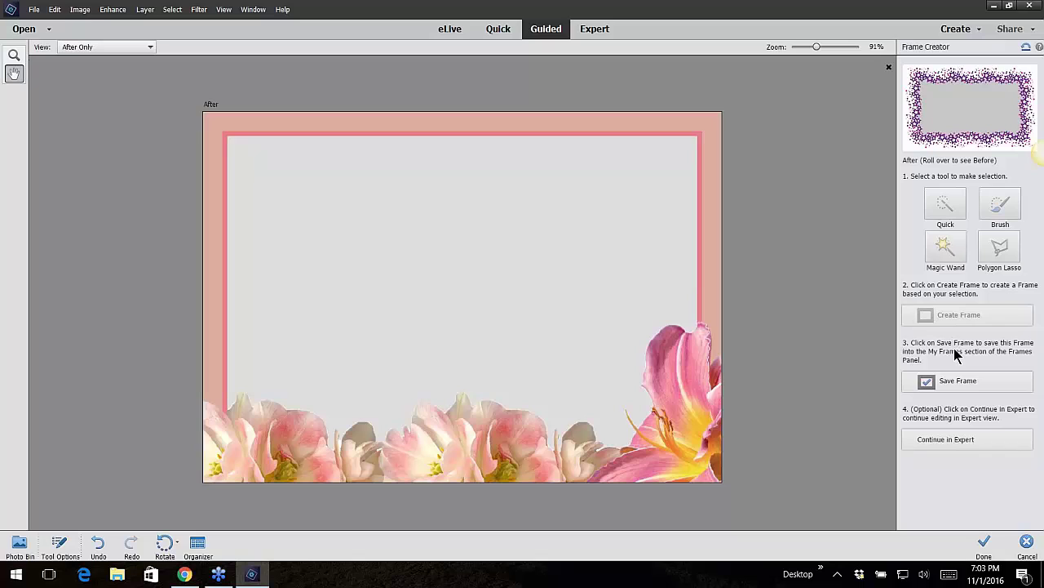
click(963, 386)
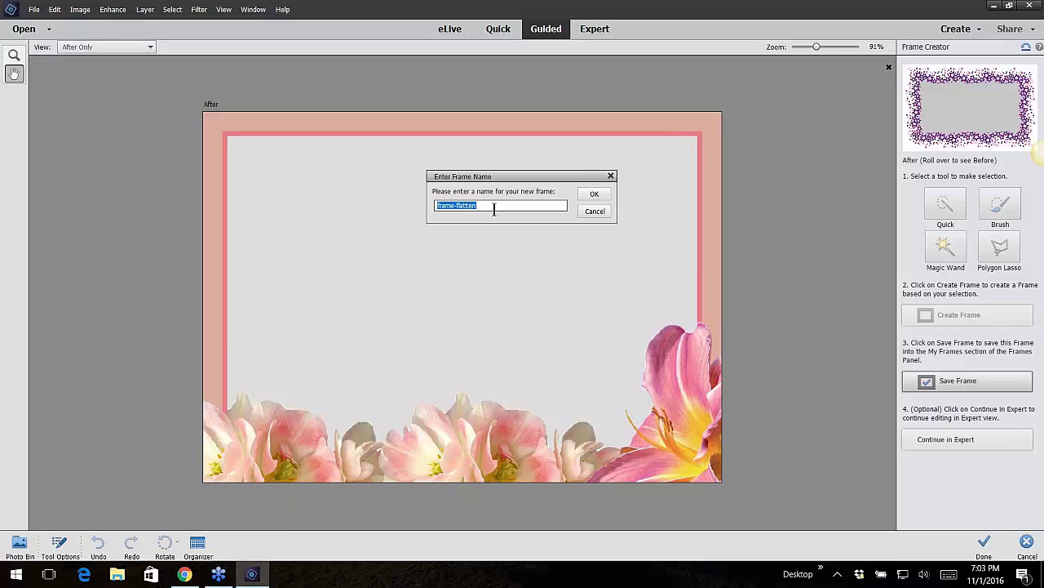
text(new-frame)
click(594, 196)
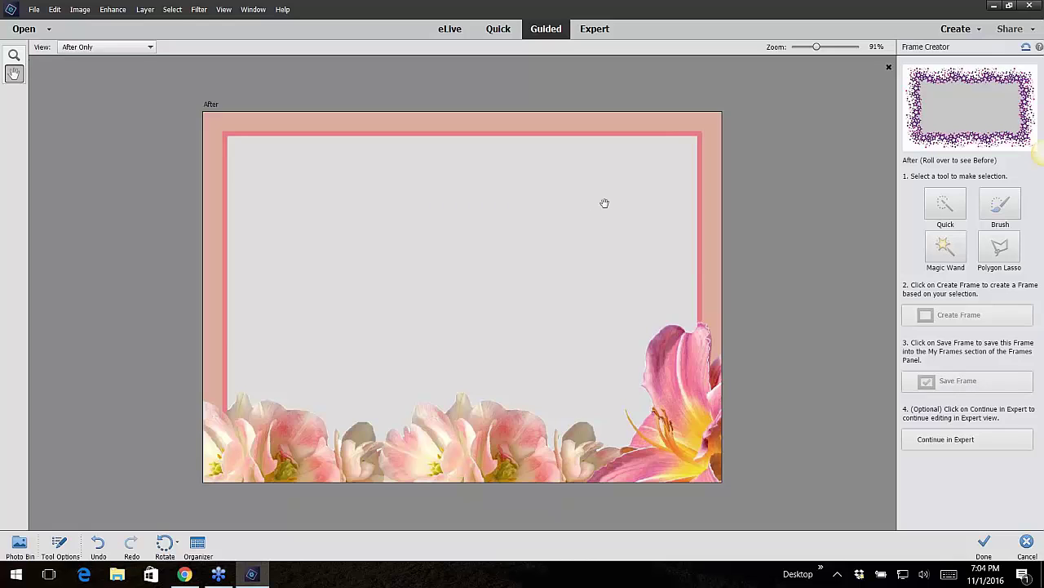
click(967, 439)
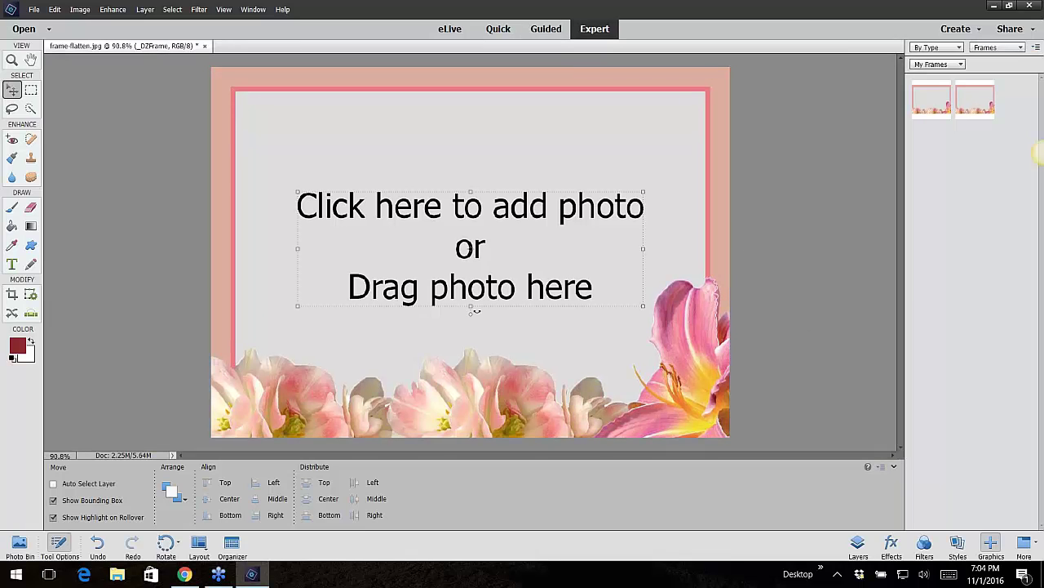
click(459, 209)
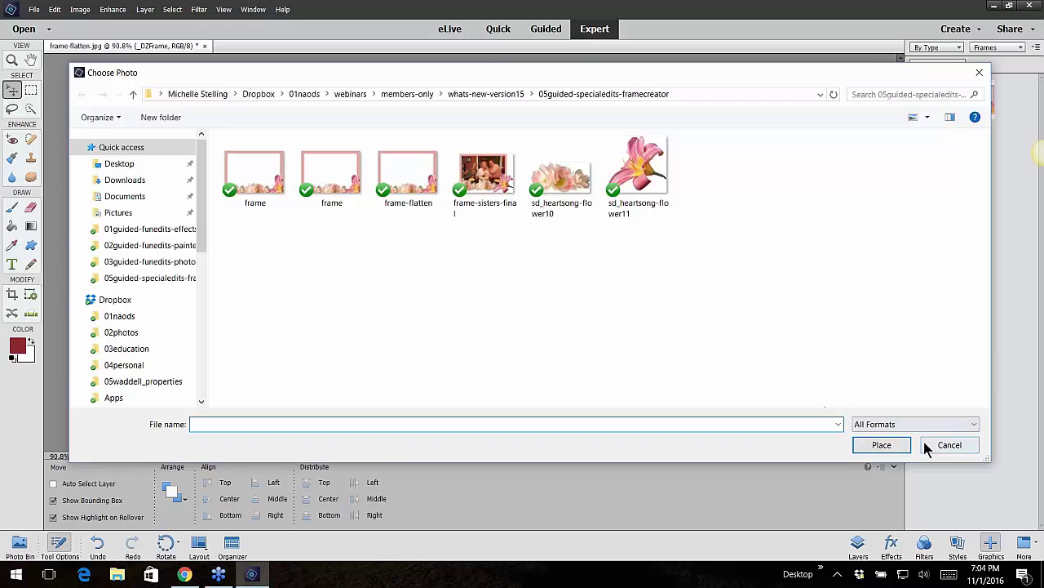
click(947, 449)
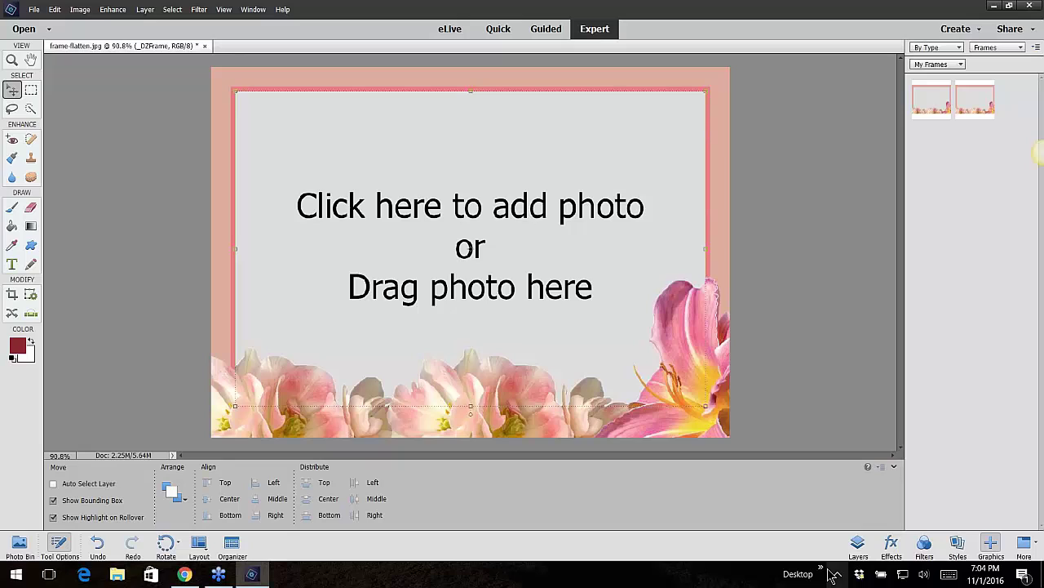
click(859, 547)
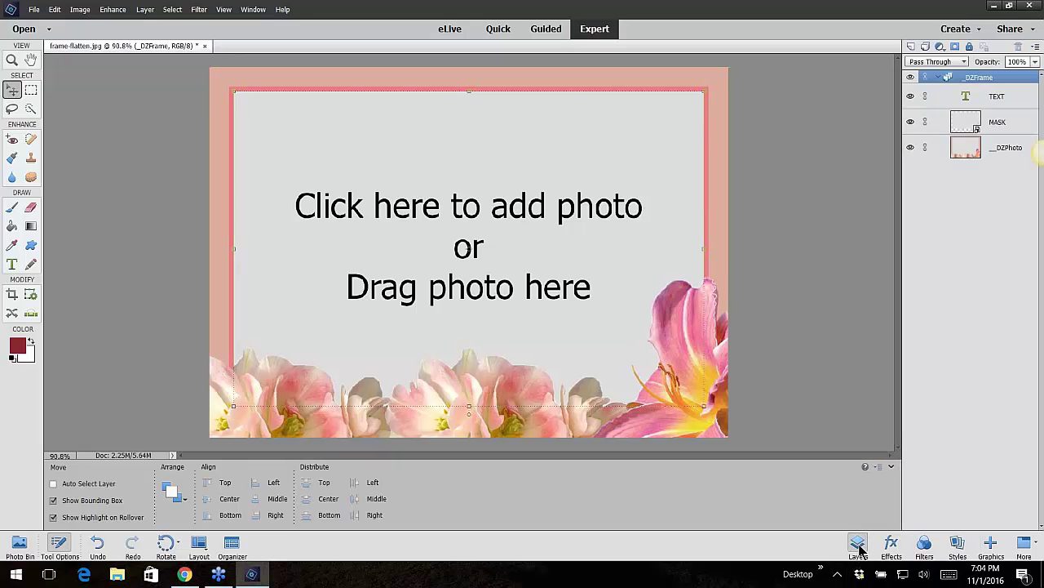
click(990, 545)
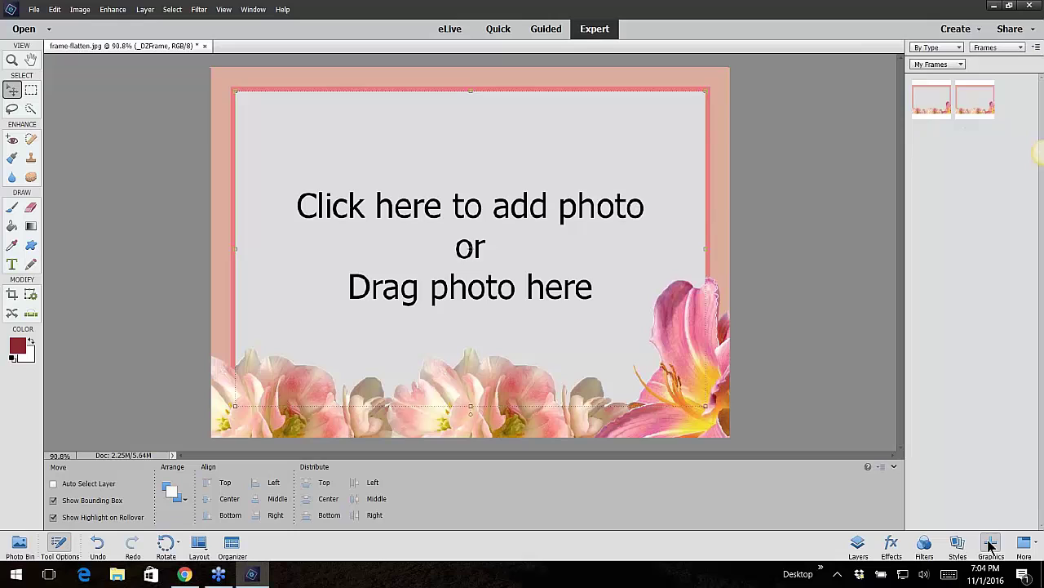
click(951, 65)
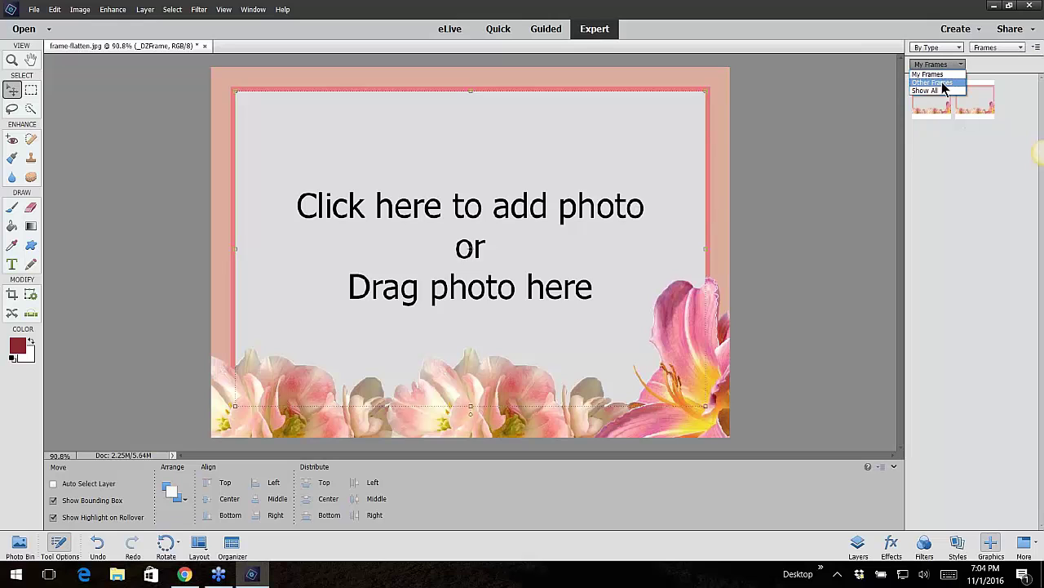
click(945, 85)
click(954, 65)
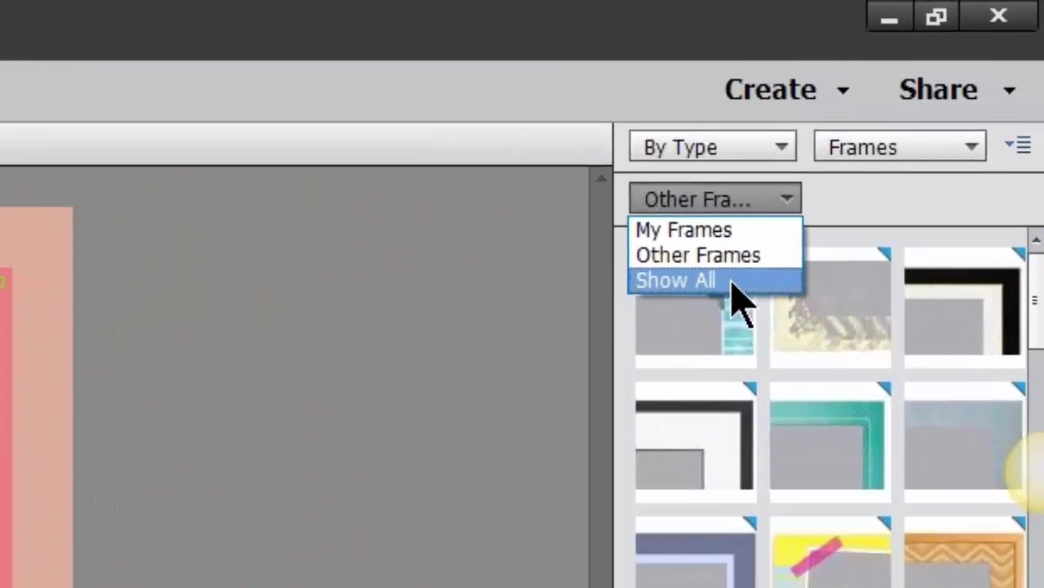
click(945, 96)
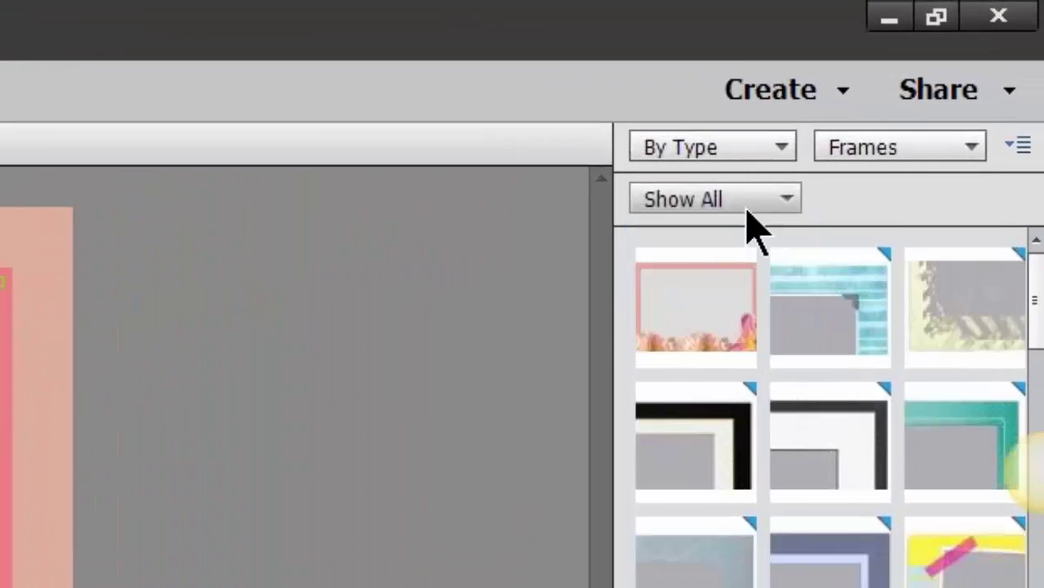
click(739, 209)
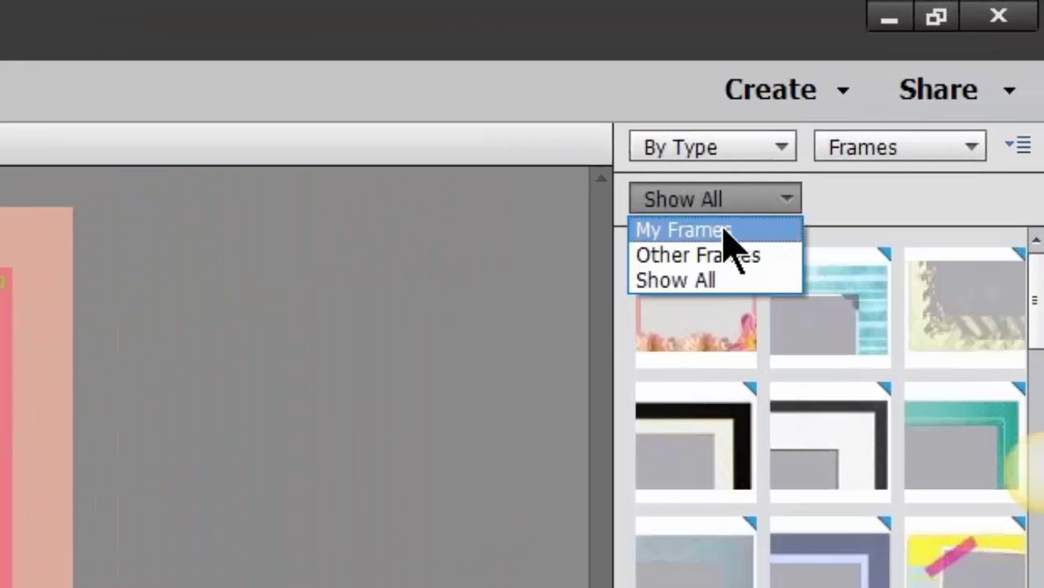
click(724, 229)
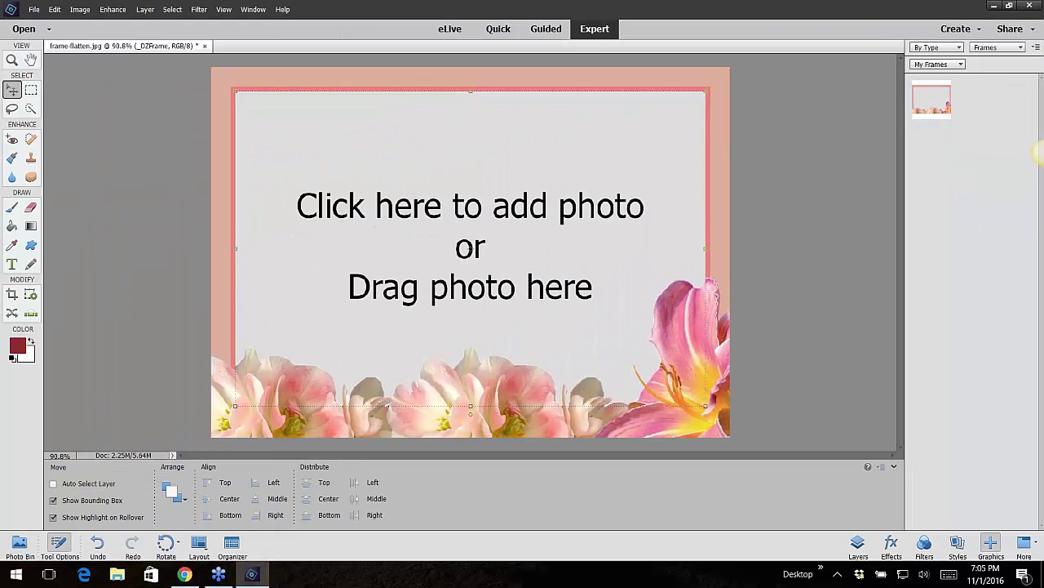
- Place phototext-mainphoto from 03guided-funedits-phototext into the frame opening and commit it
click(383, 213)
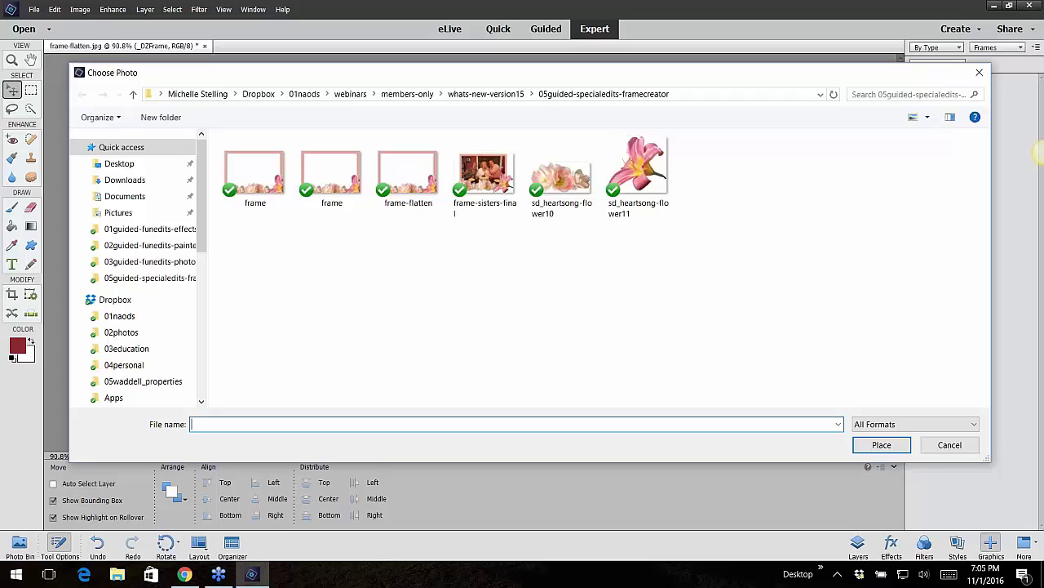
click(487, 94)
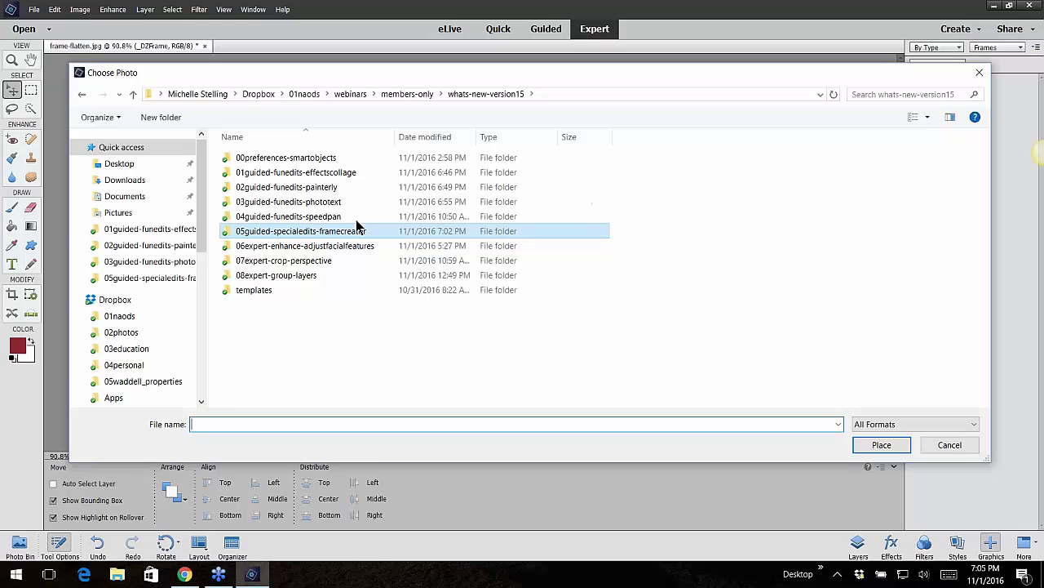
click(333, 204)
double_click(333, 204)
click(334, 204)
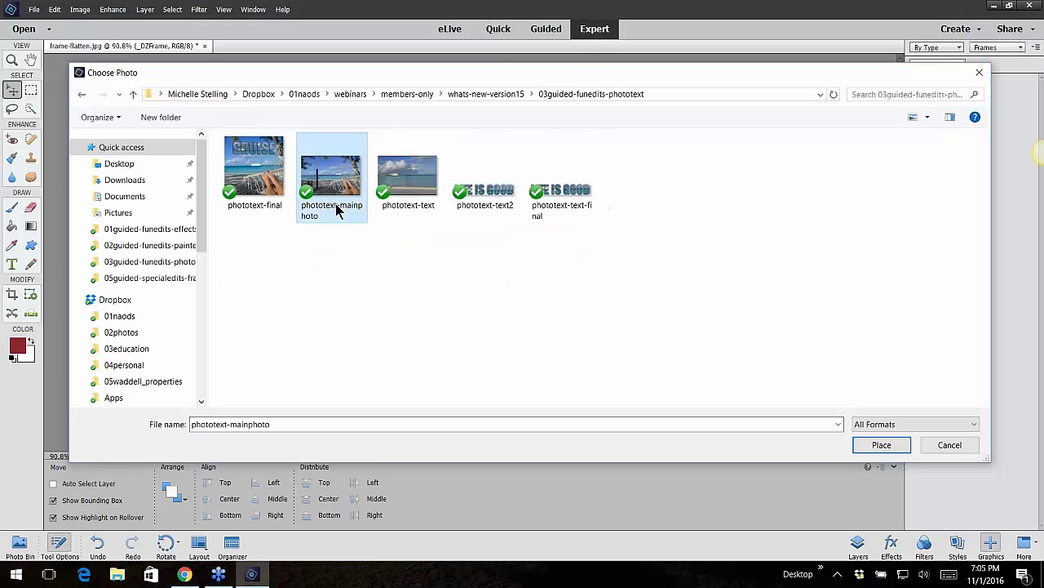
click(878, 445)
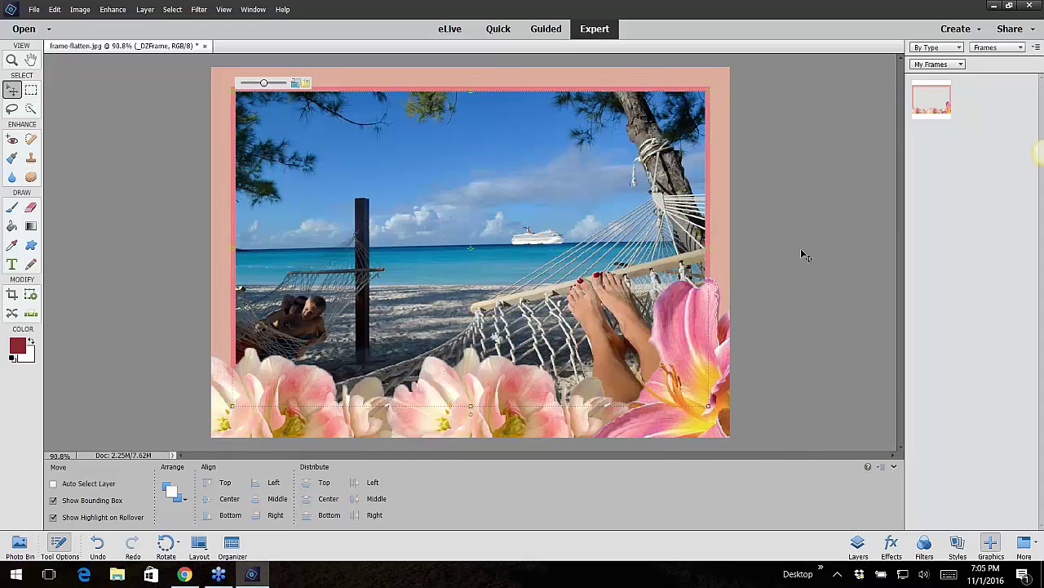
click(804, 303)
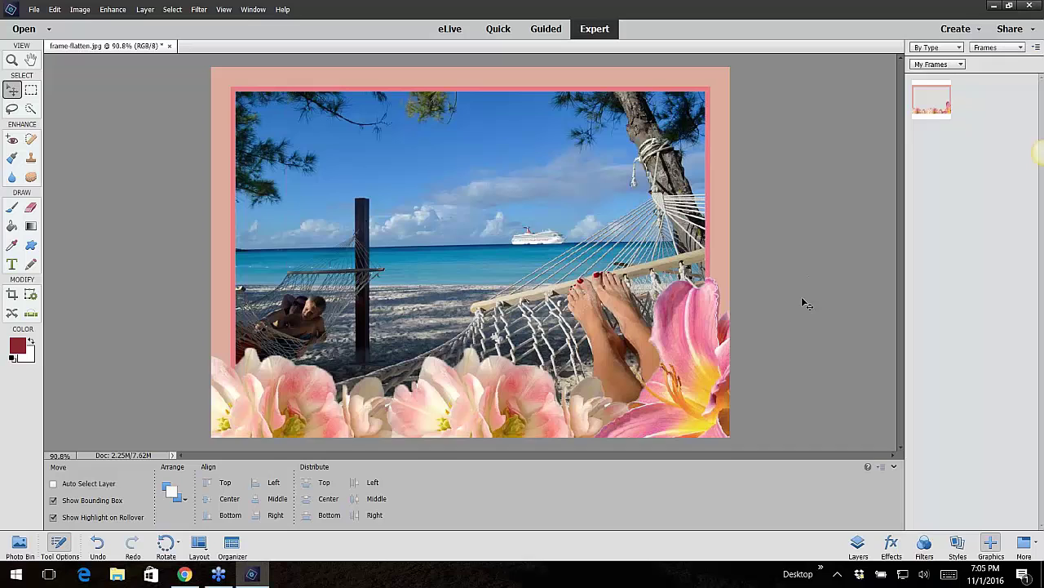